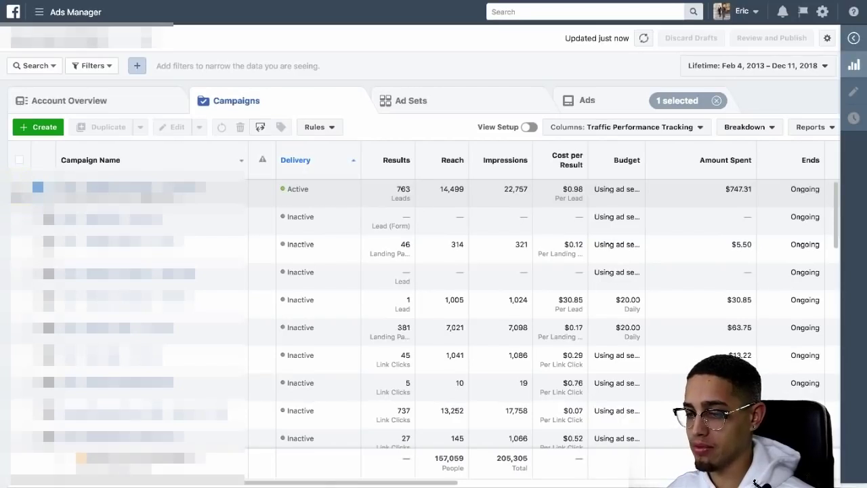
# Select the active campaign and review its amount spent, link clicks, click-through rate and cost-per-click figures
pyautogui.click(37, 187)
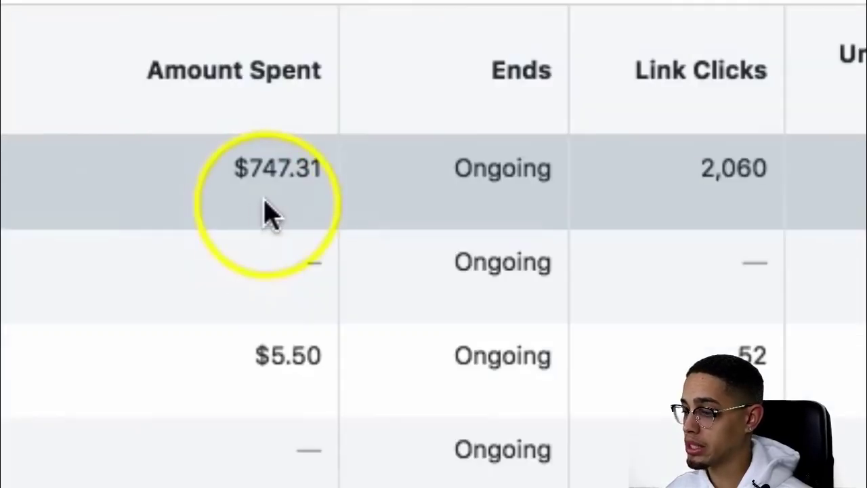
pyautogui.hscroll(5, 846, 193)
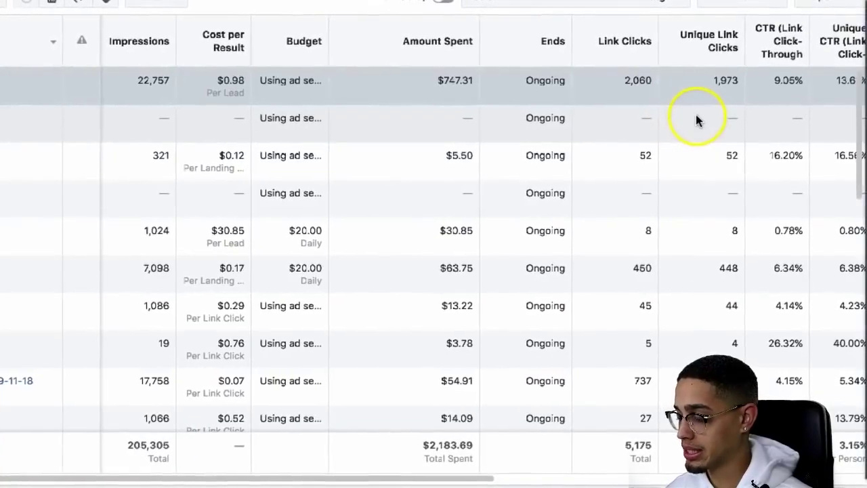
pyautogui.hscroll(2, 639, 96)
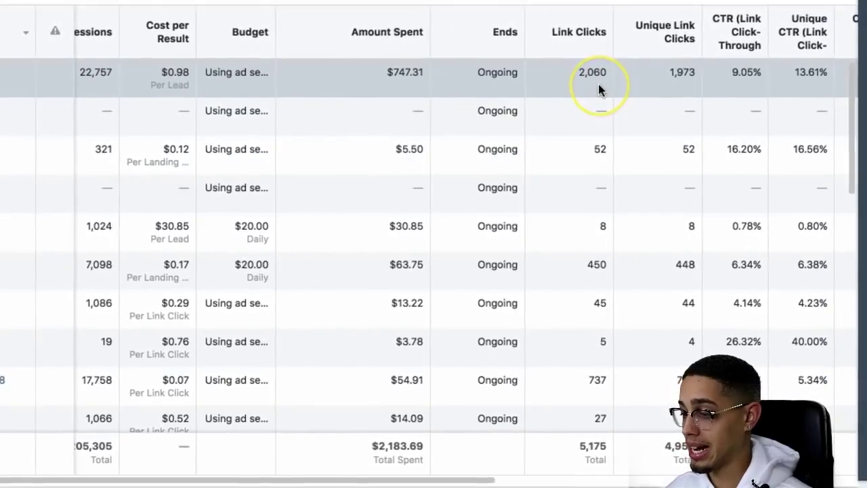
pyautogui.hscroll(2, 595, 82)
pyautogui.hscroll(3, 445, 186)
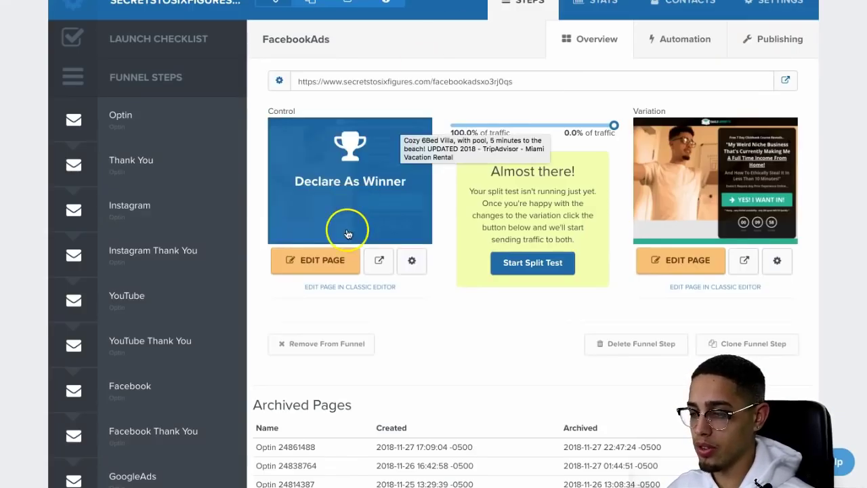
# Find the Facebook Ads Presell step in the funnel's step list and open it
pyautogui.scroll(-2, 343, 230)
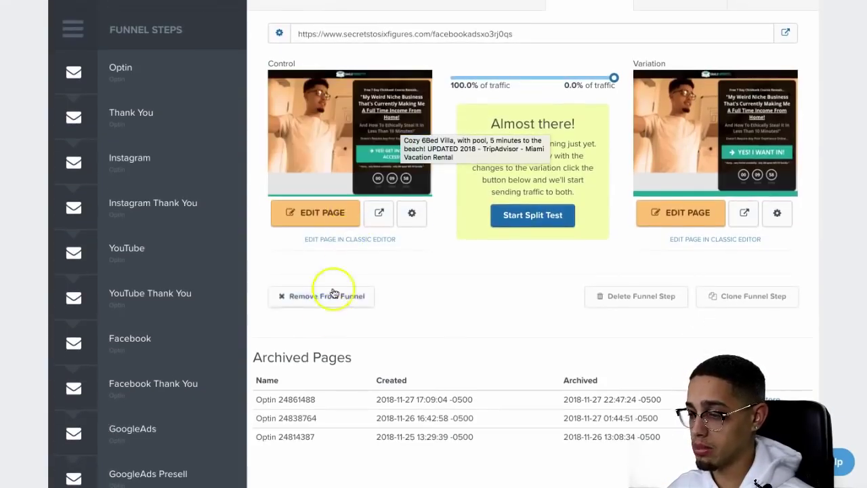
pyautogui.scroll(-5, 318, 343)
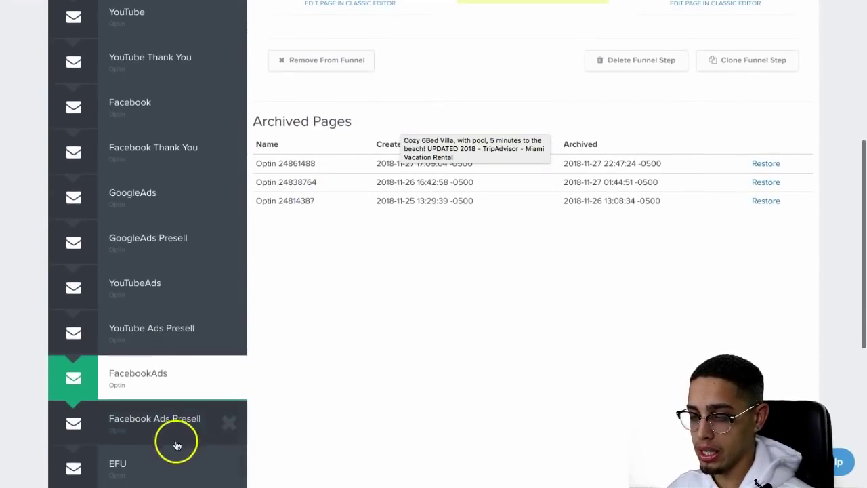
pyautogui.click(176, 430)
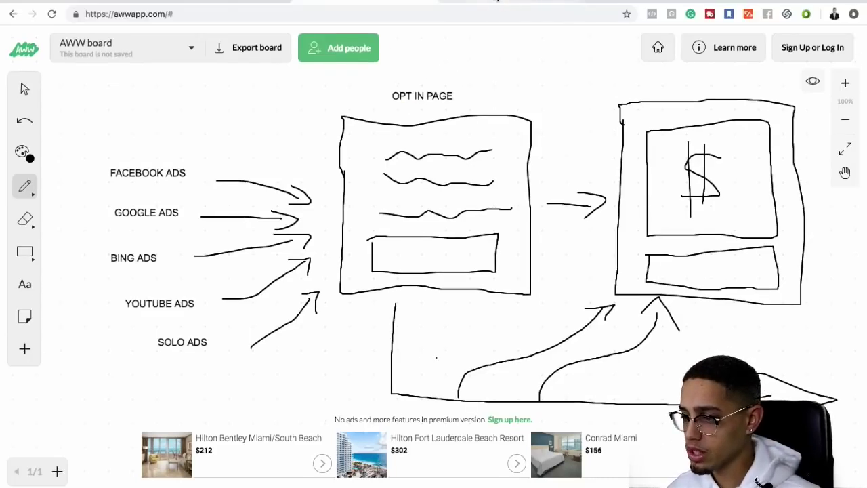
# Switch from the whiteboard back to Ads Manager and review the active campaign's link click and cost figures
pyautogui.click(498, 2)
pyautogui.click(372, 2)
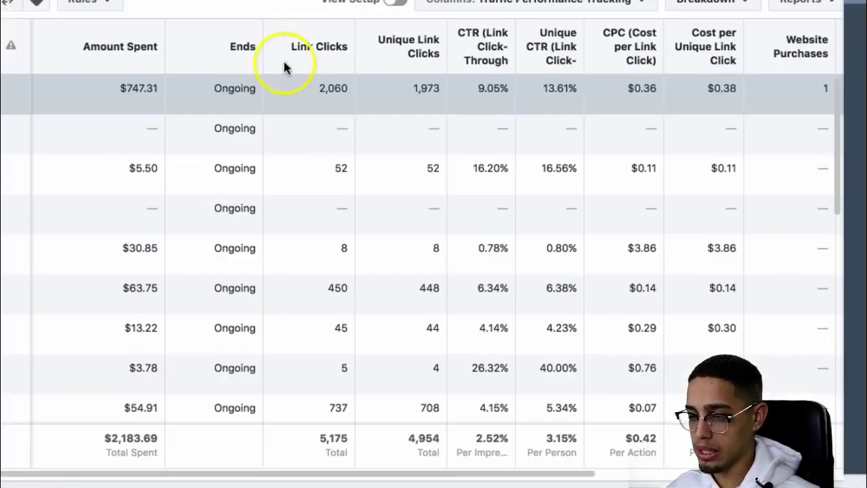
pyautogui.scroll(-2, 284, 62)
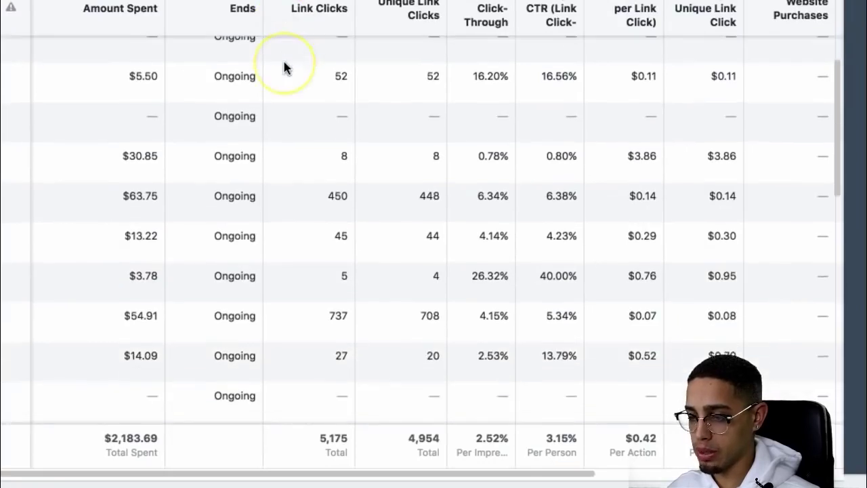
pyautogui.scroll(1, 284, 68)
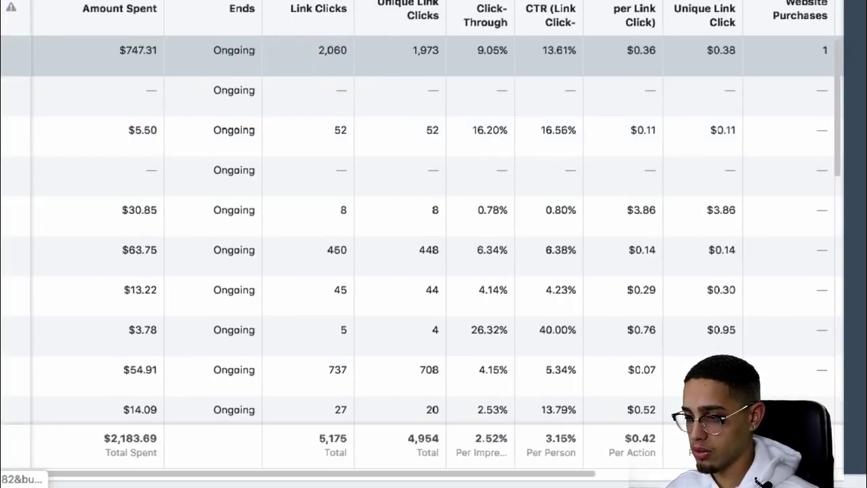
pyautogui.moveTo(11, 7)
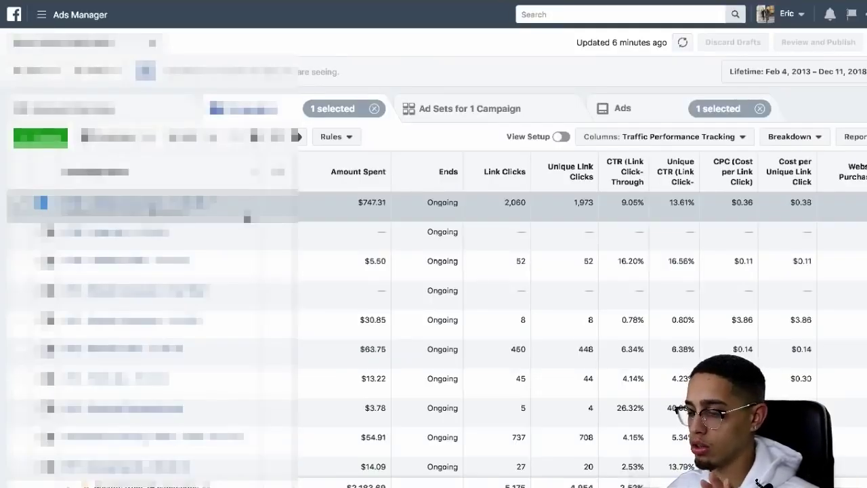
# Show the ad sets of the selected campaign and compare their budgets, spend, schedules, link clicks and click costs
pyautogui.click(478, 109)
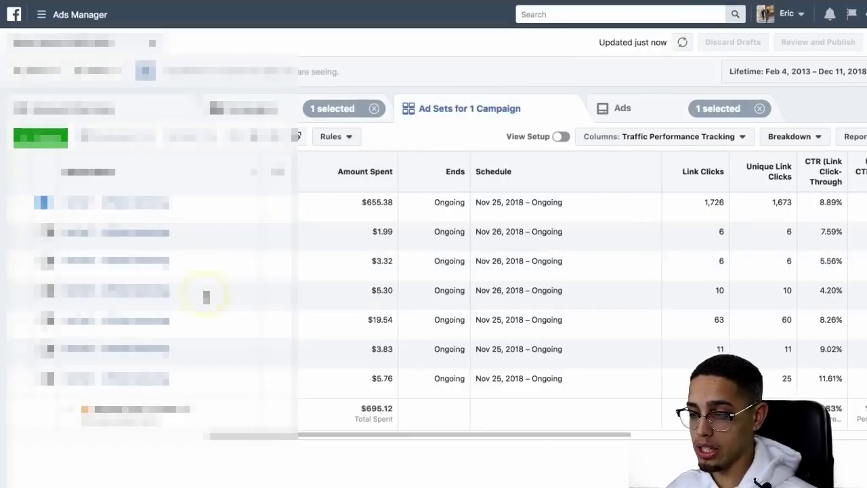
pyautogui.hscroll(-3, 583, 291)
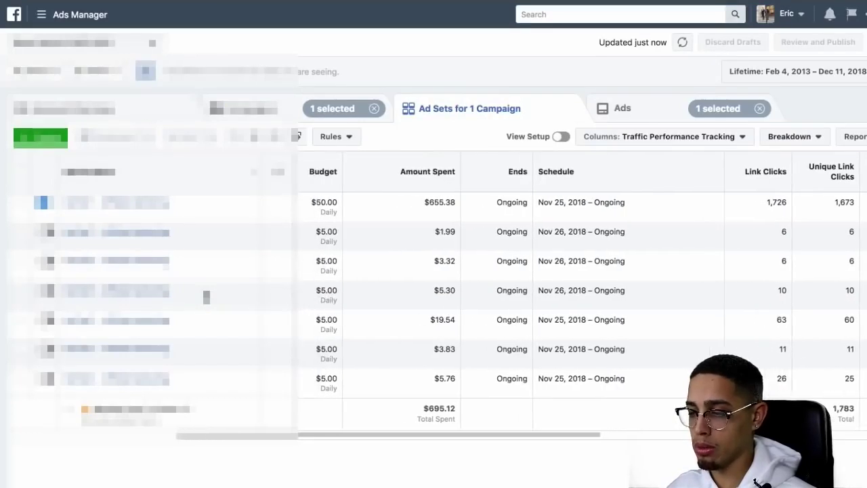
pyautogui.hscroll(6, 206, 297)
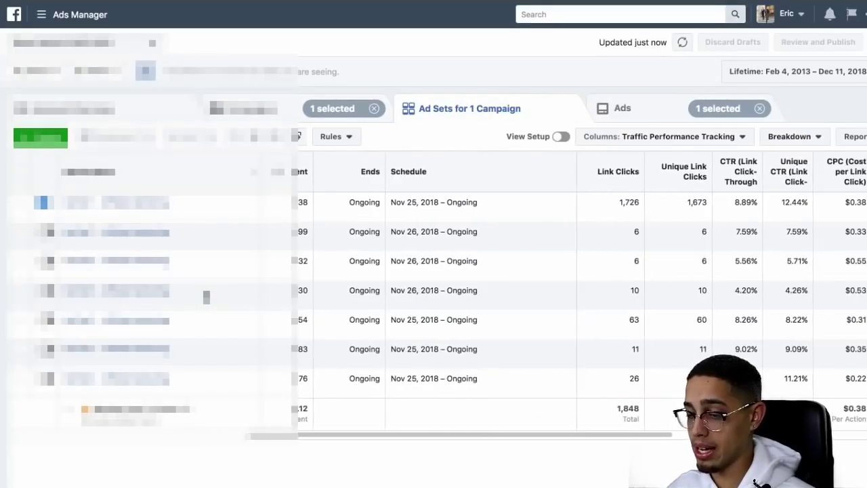
pyautogui.hscroll(2, 261, 293)
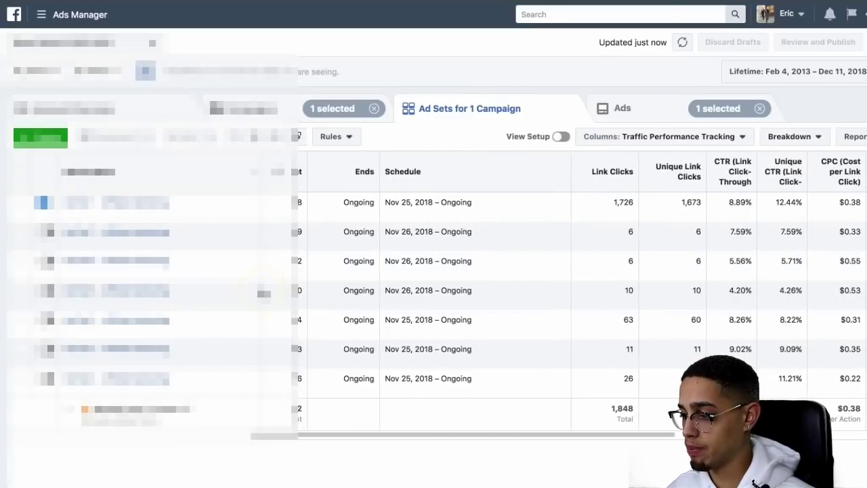
pyautogui.hscroll(1, 545, 389)
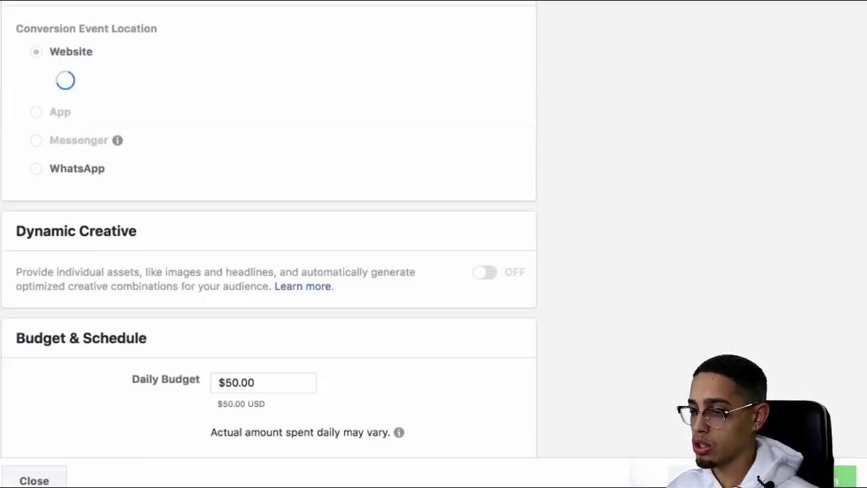
# Examine the ad set's Conversion section for the website event it optimizes for
pyautogui.scroll(-1, 6, 161)
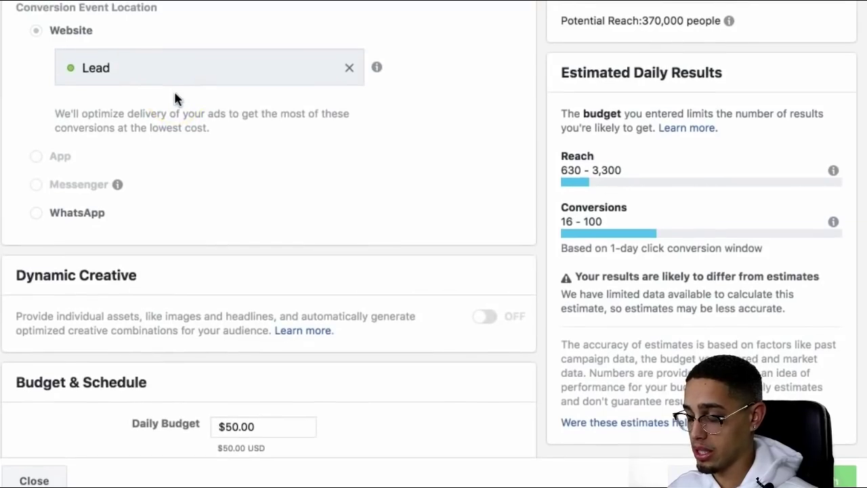
pyautogui.scroll(-2, 175, 99)
pyautogui.scroll(-1, 175, 99)
pyautogui.scroll(2, 176, 97)
pyautogui.click(98, 39)
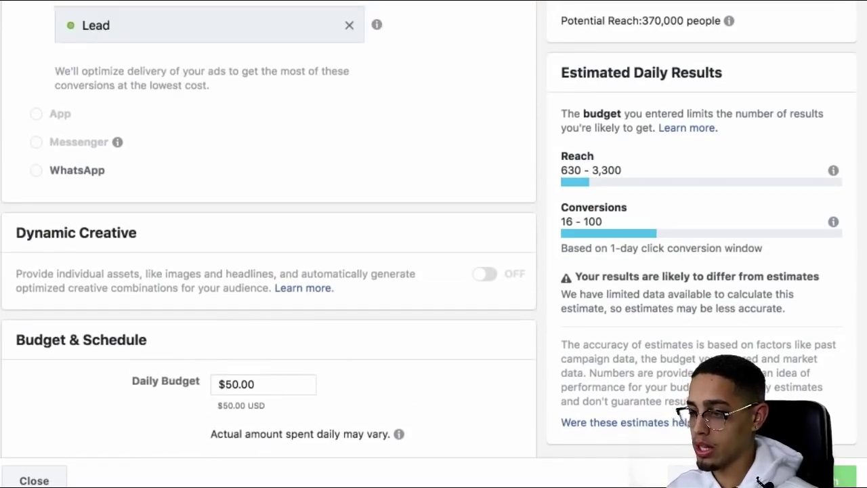
pyautogui.click(179, 37)
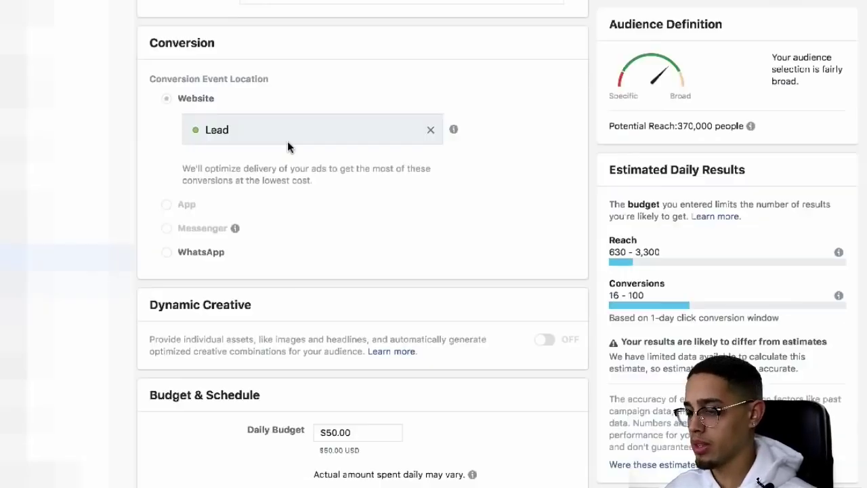
# Examine the ad set's Budget & Schedule section, focusing on the daily budget
pyautogui.scroll(-4, 180, 42)
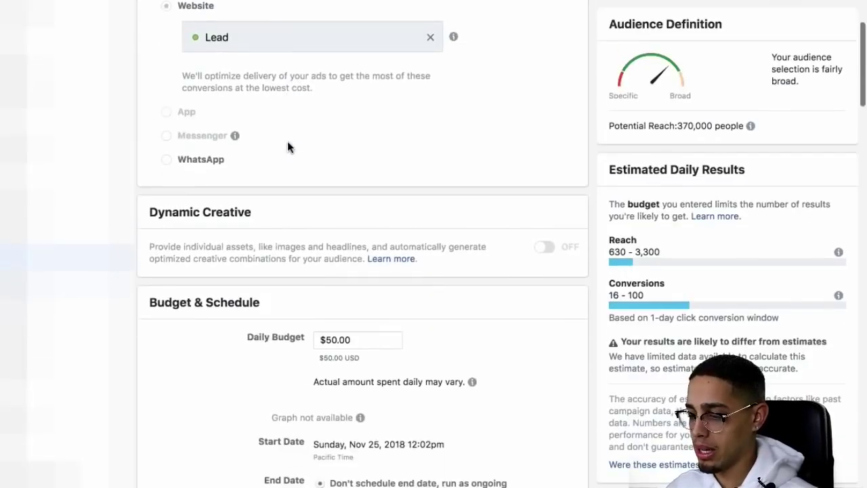
pyautogui.scroll(-3, 287, 145)
pyautogui.scroll(1, 305, 169)
pyautogui.click(339, 210)
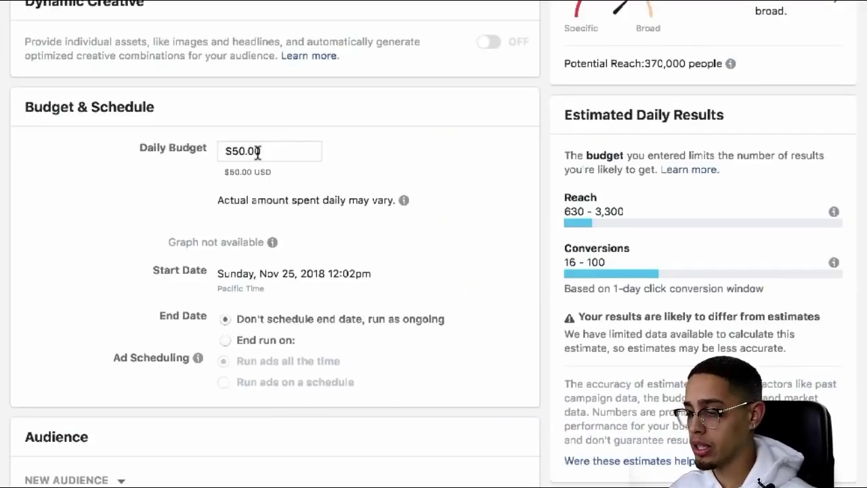
# Review the ad set's audience settings for custom audiences, location, age, gender and language
pyautogui.scroll(-5, 257, 153)
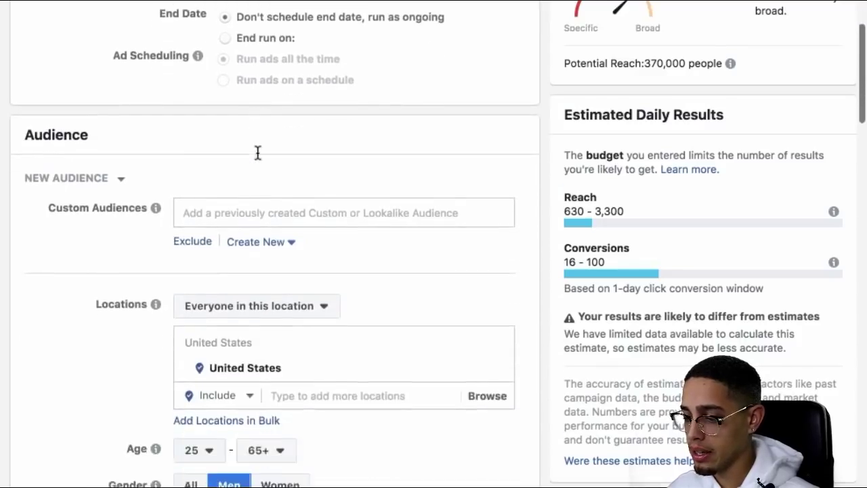
pyautogui.scroll(-1, 258, 153)
pyautogui.click(147, 239)
pyautogui.scroll(-3, 109, 257)
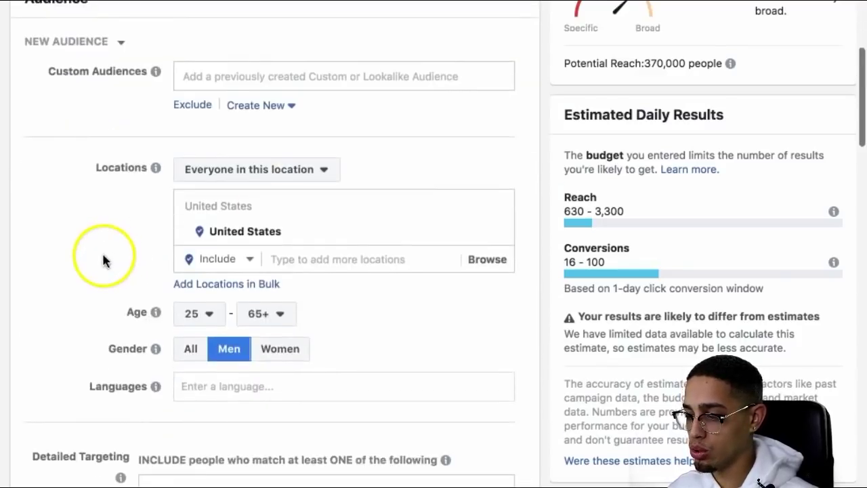
pyautogui.scroll(-1, 104, 256)
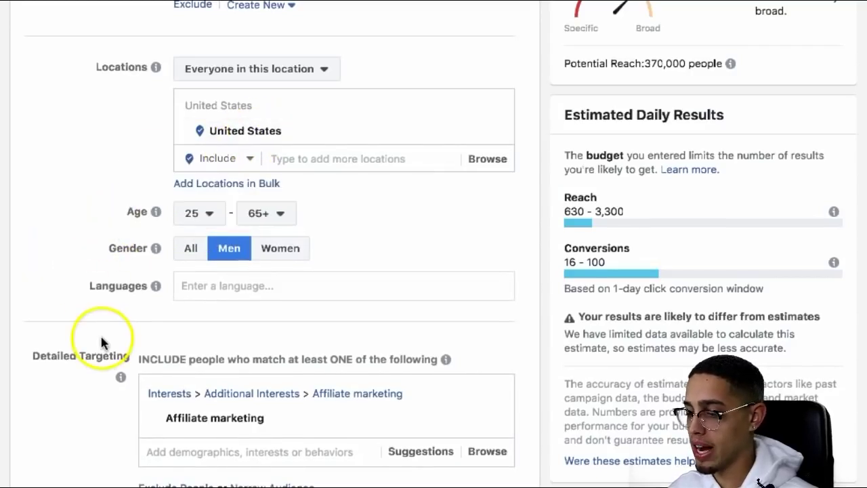
pyautogui.scroll(-1, 100, 386)
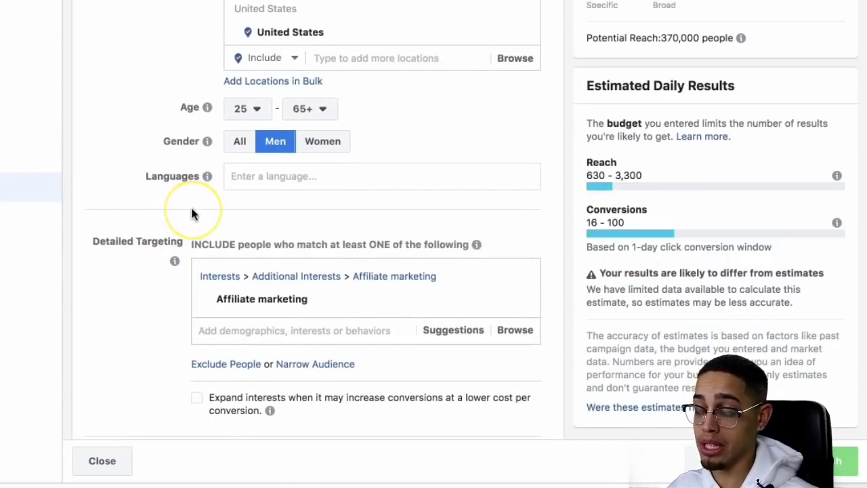
# Review the ad set's detailed targeting interests, interest expansion option and connections
pyautogui.scroll(-4, 190, 206)
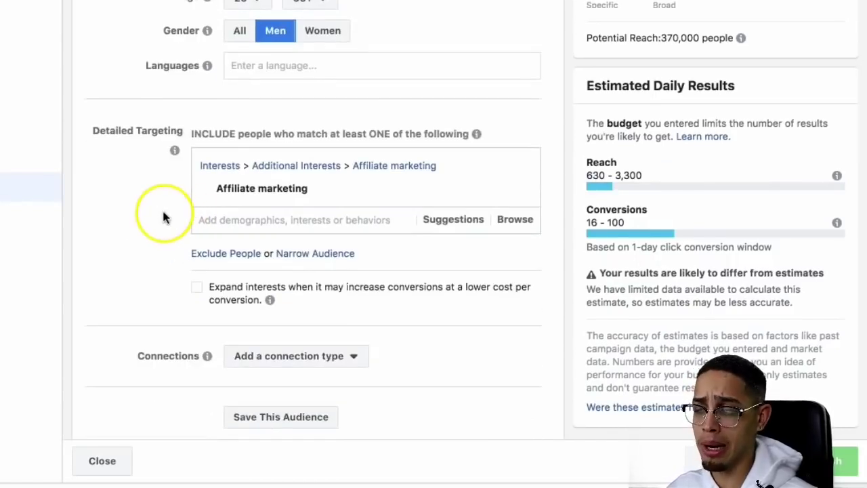
pyautogui.scroll(-1, 163, 216)
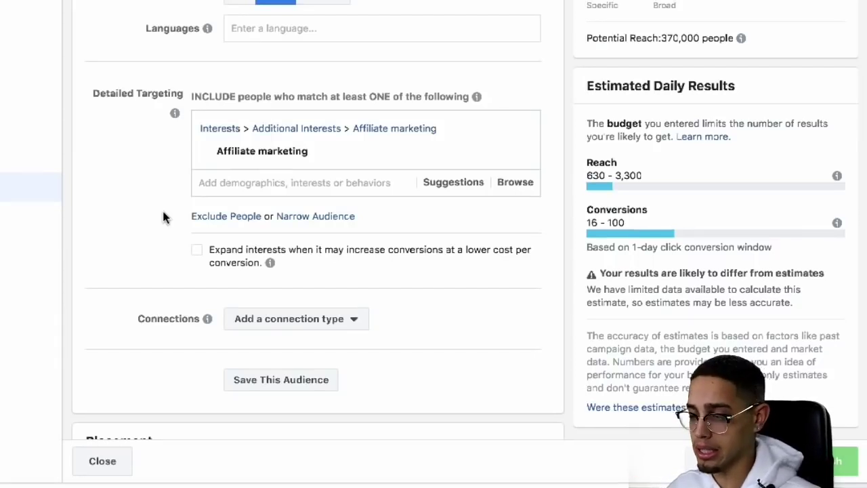
pyautogui.scroll(-2, 147, 213)
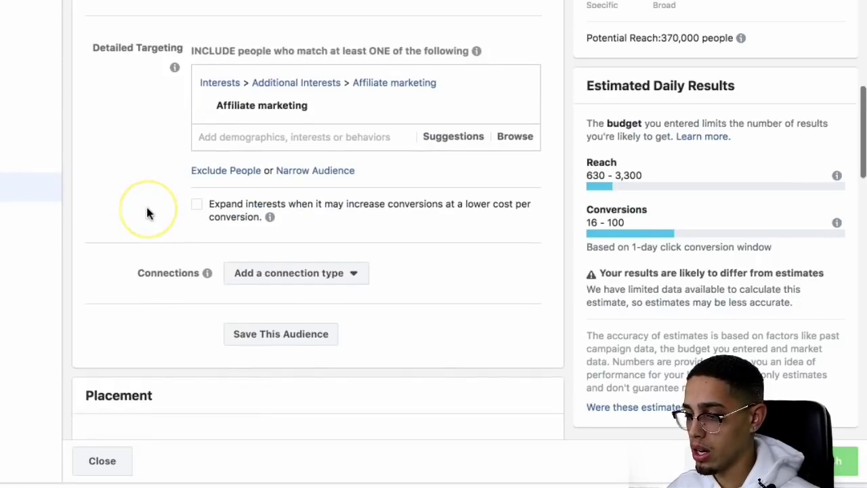
# Review the ad set's placements by platform, along with its mobile device and Wi-Fi restrictions
pyautogui.scroll(-5, 147, 213)
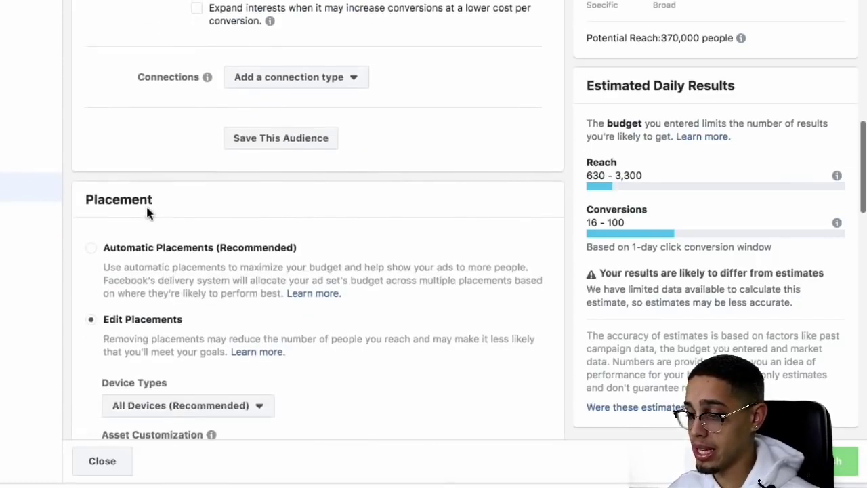
pyautogui.scroll(-11, 147, 212)
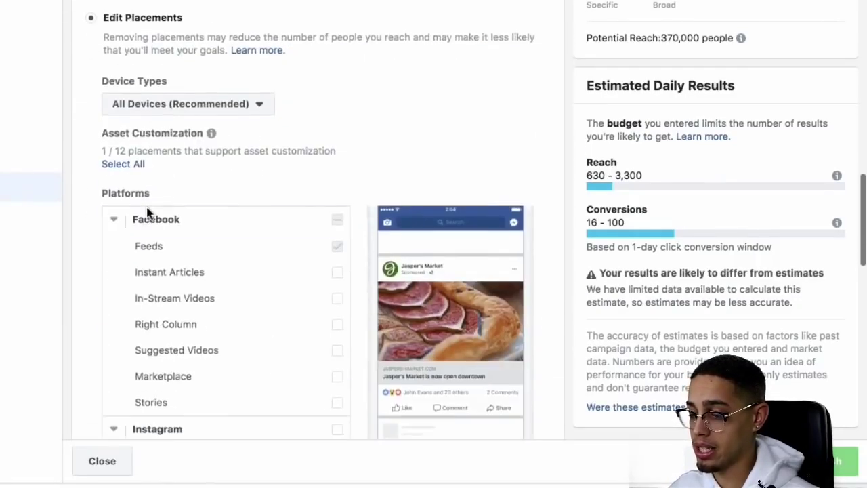
pyautogui.scroll(-2, 147, 213)
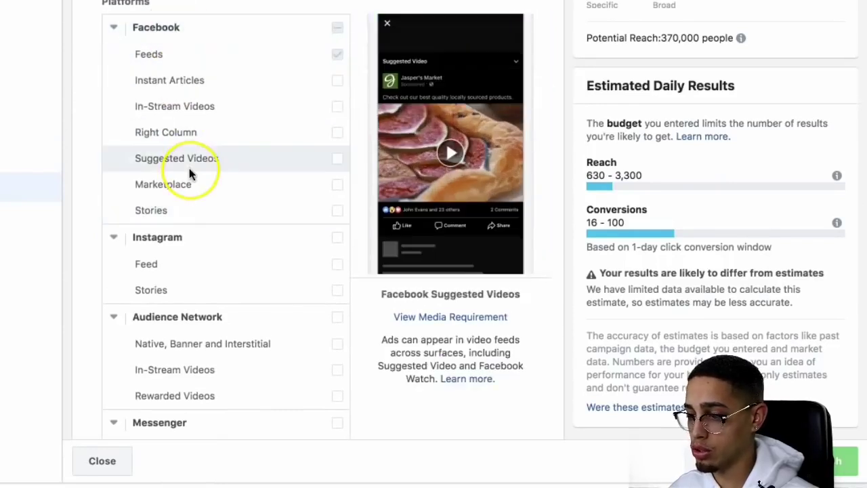
pyautogui.scroll(7, 190, 170)
pyautogui.scroll(-16, 190, 174)
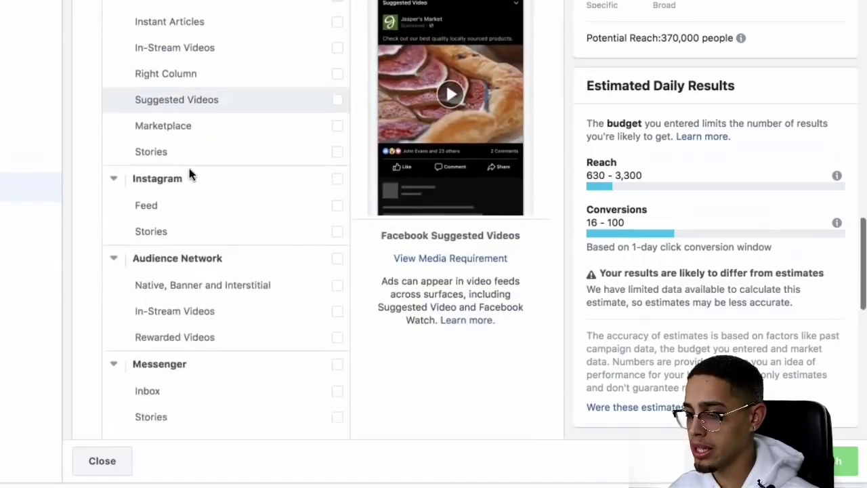
pyautogui.scroll(-4, 189, 173)
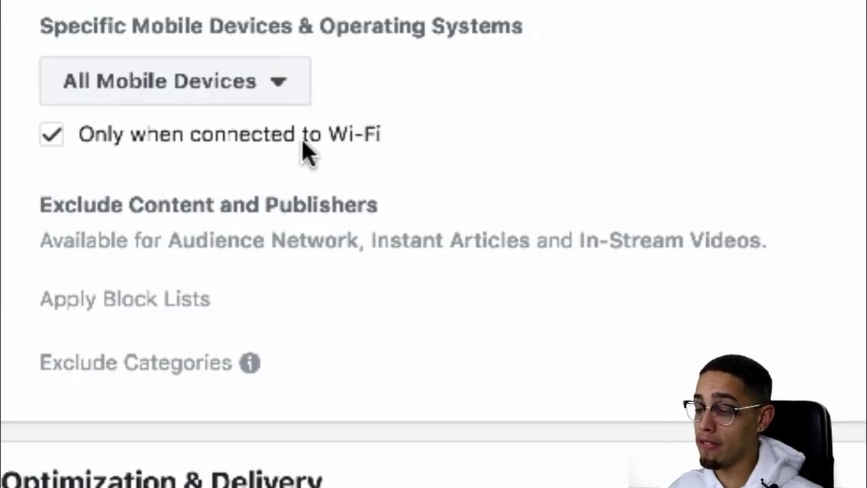
# Review the ad set's Optimization & Delivery settings, including ad delivery, conversion window, bid strategy and bid cap, and recheck its budget
pyautogui.scroll(-1, 302, 139)
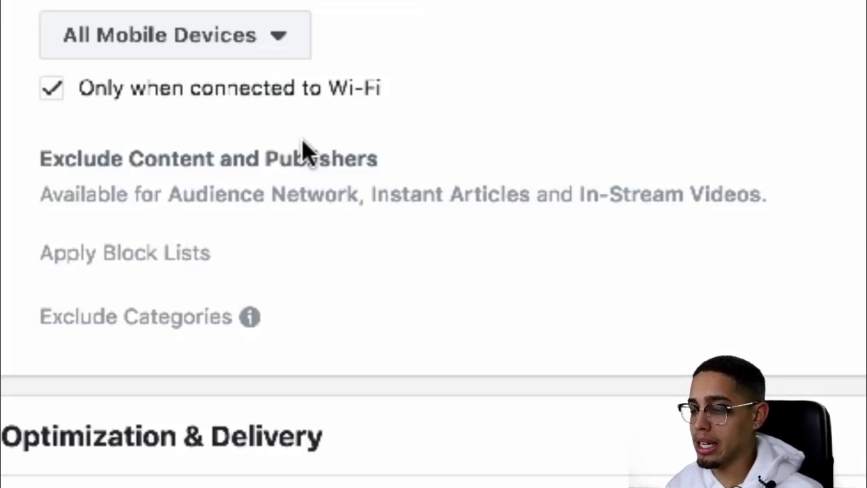
pyautogui.scroll(-10, 303, 139)
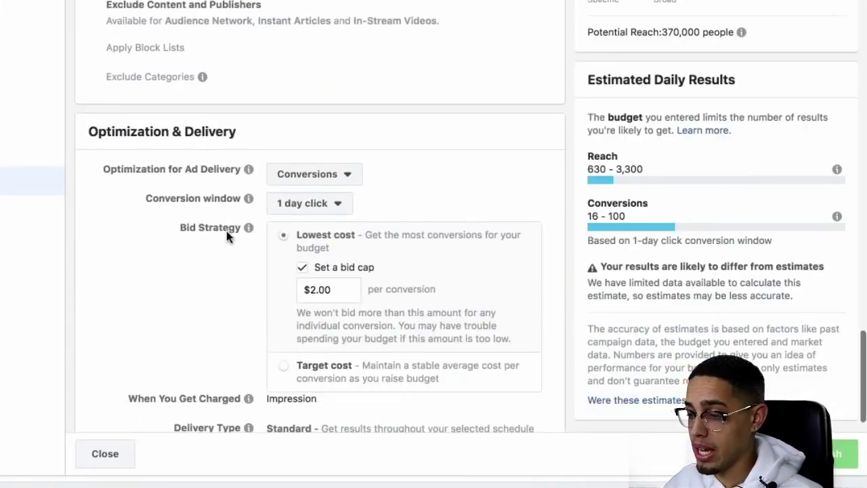
pyautogui.moveTo(381, 262)
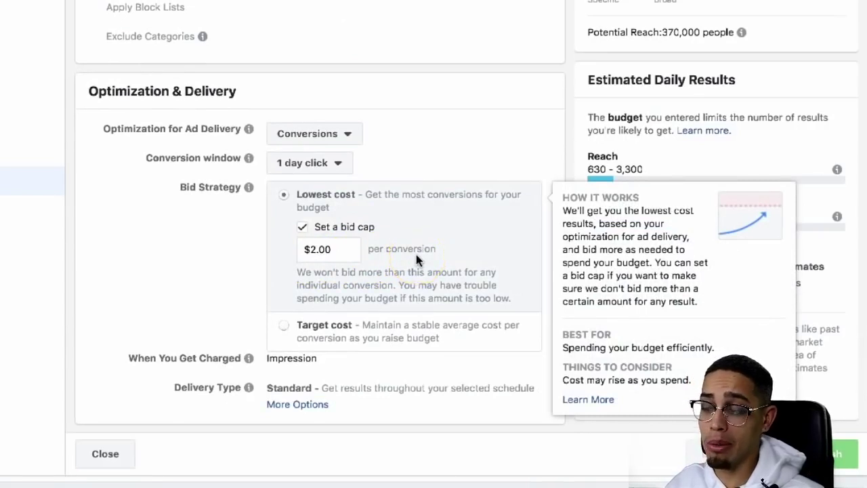
pyautogui.scroll(-1, 338, 231)
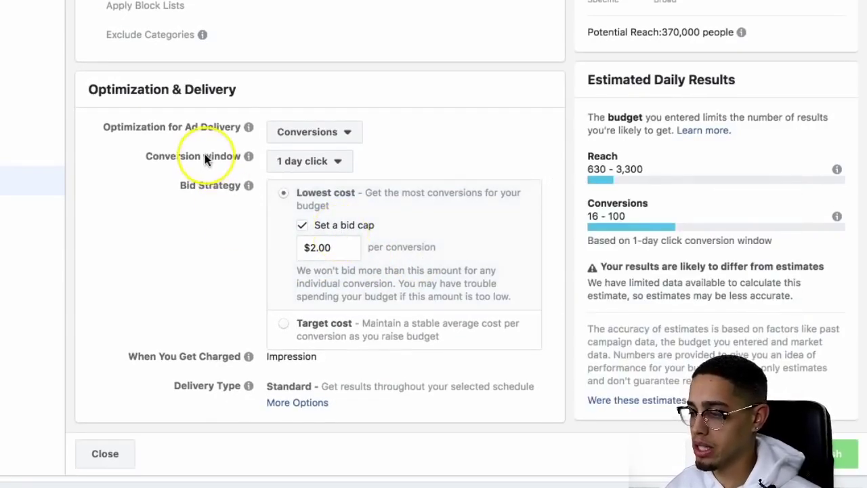
pyautogui.scroll(10, 207, 155)
pyautogui.scroll(10, 207, 160)
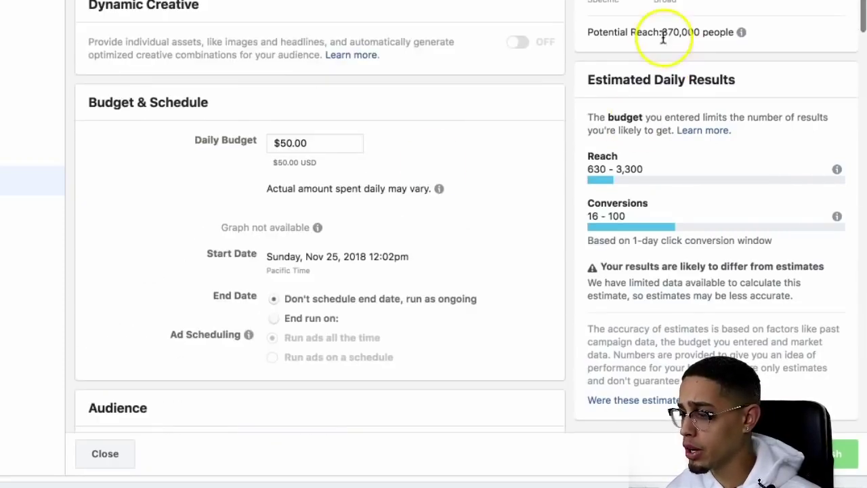
pyautogui.scroll(4, 285, 180)
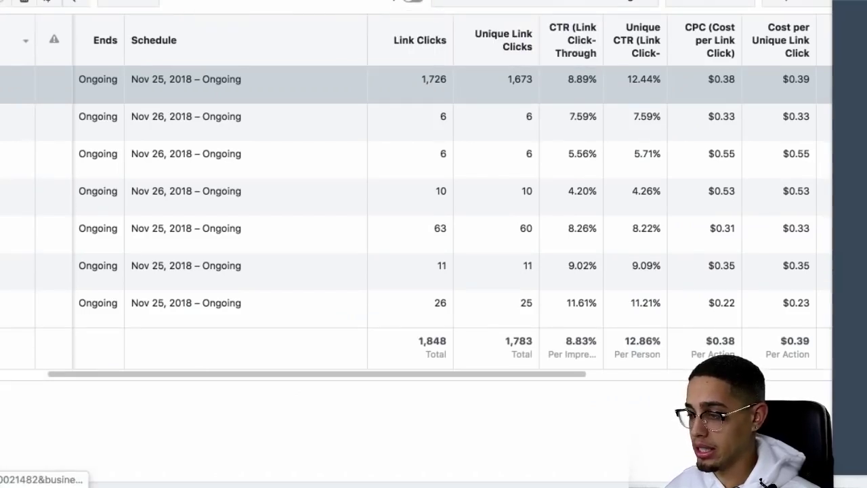
# Open the ad set's top ad and review its mobile preview, including the ad copy, video, headline and engagement
pyautogui.click(418, 2)
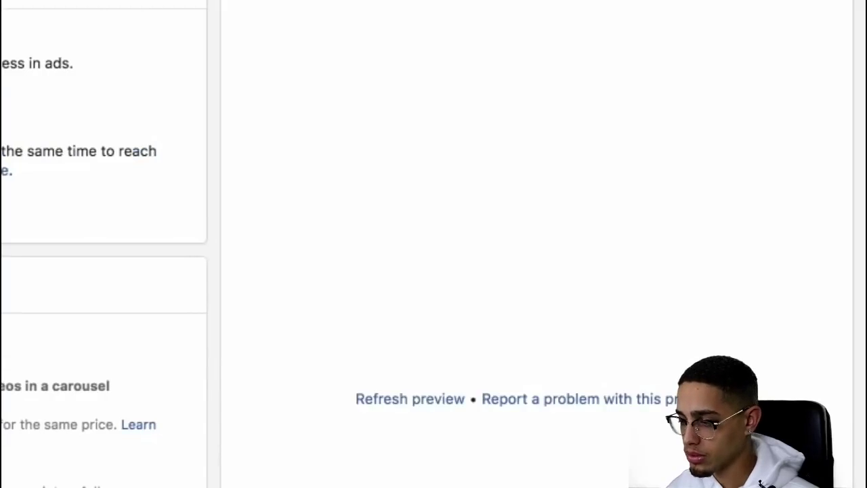
pyautogui.scroll(1, 102, 244)
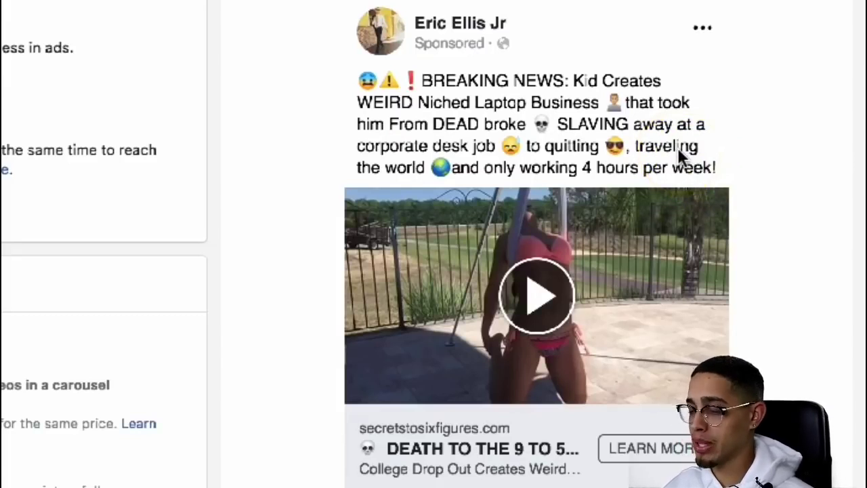
pyautogui.scroll(-1, 678, 149)
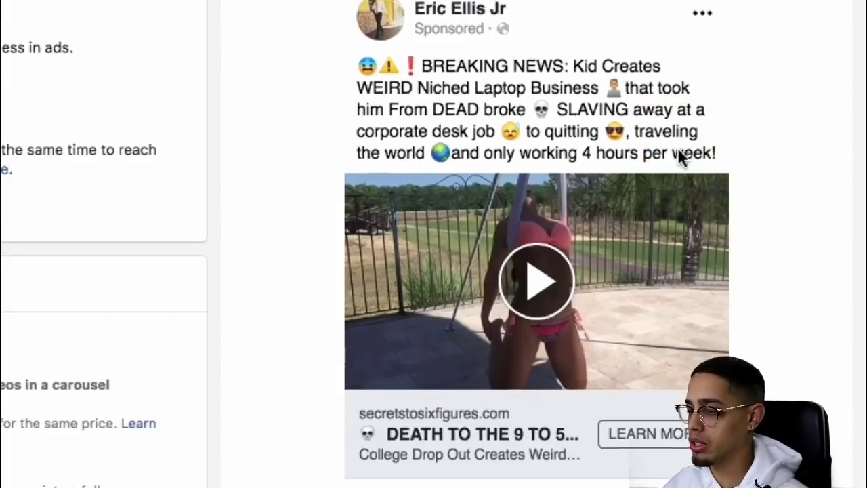
pyautogui.scroll(1, 678, 150)
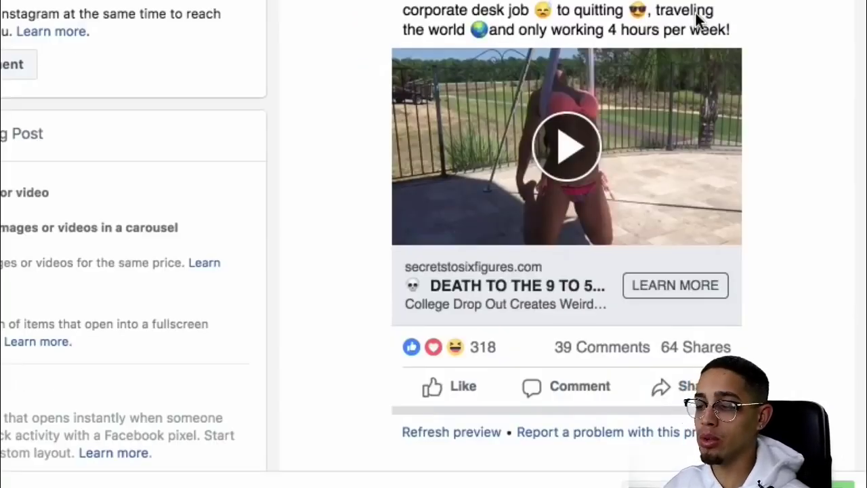
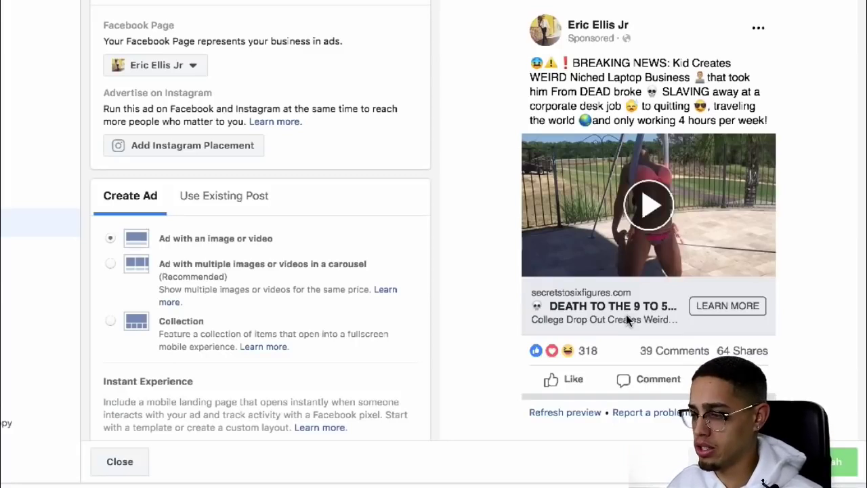
pyautogui.click(611, 218)
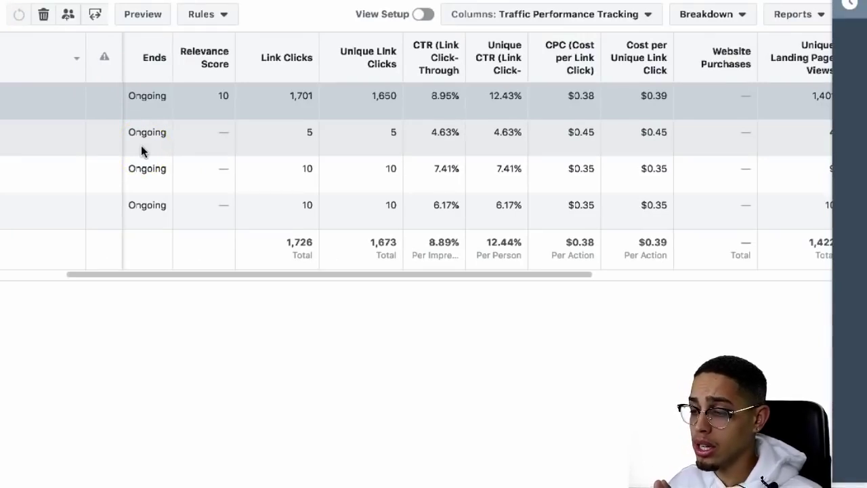
# Reopen Ad Set 1 - Ad 4 - Conversions in the editor and play the video in its preview
pyautogui.click(424, 16)
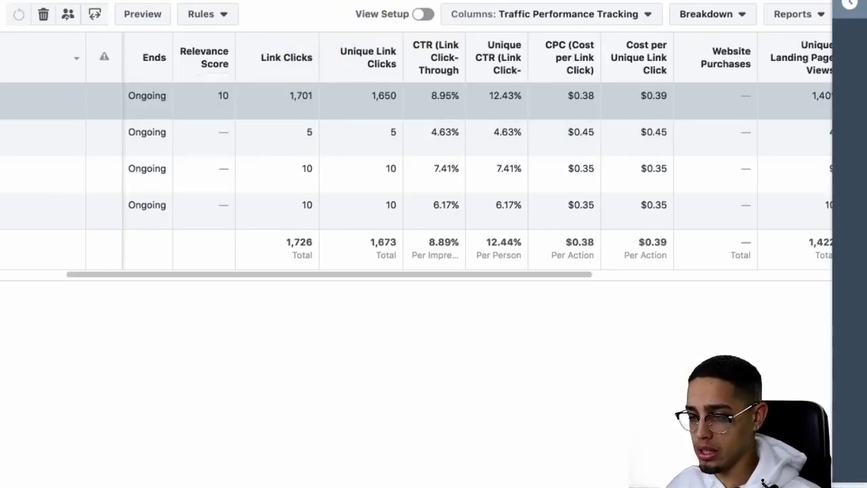
pyautogui.click(20, 125)
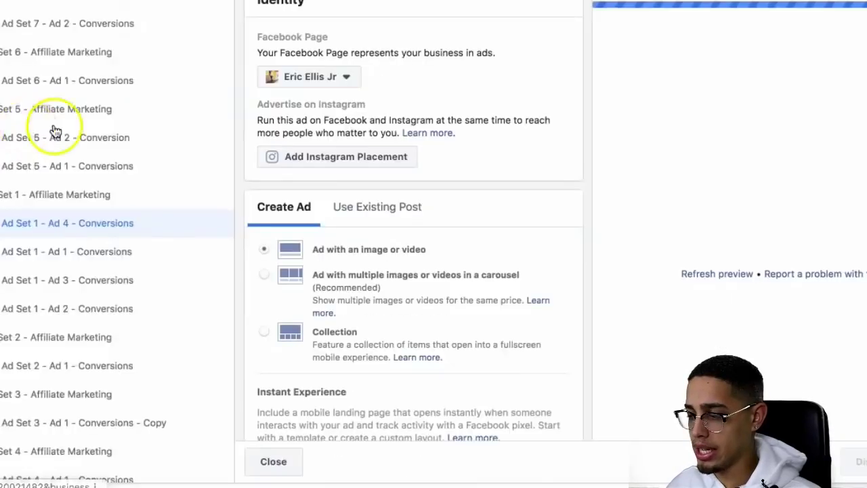
pyautogui.scroll(-3, 201, 145)
pyautogui.click(230, 148)
pyautogui.click(654, 208)
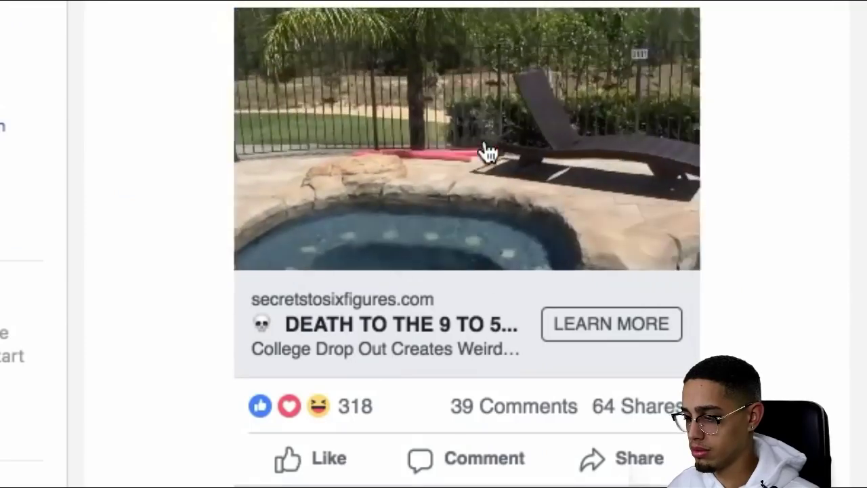
pyautogui.click(465, 147)
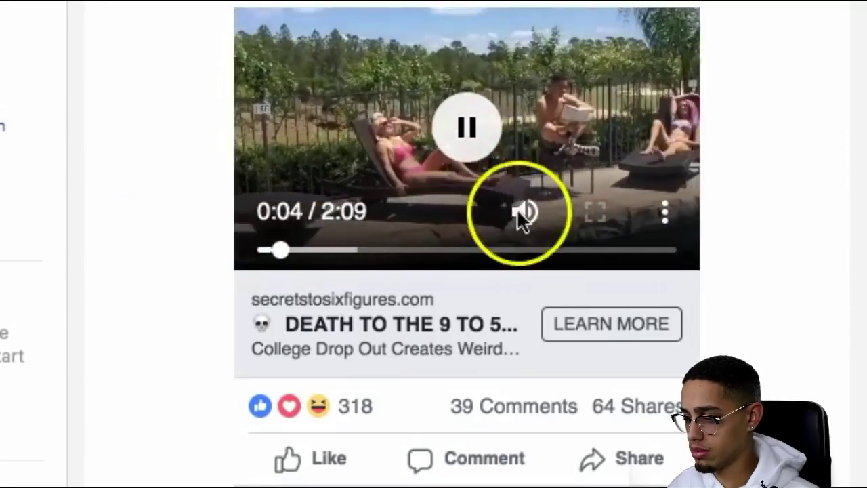
# Mute the preview video, skim through it to about 2:03 and pause it
pyautogui.click(521, 215)
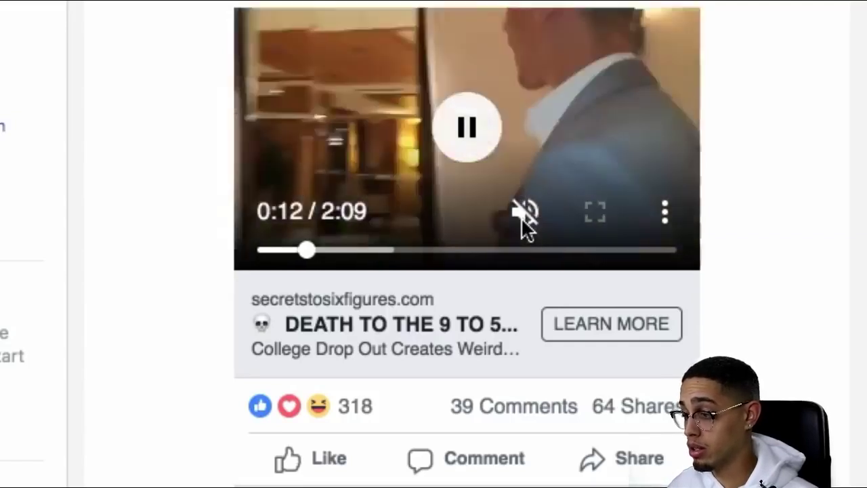
pyautogui.moveTo(468, 249); pyautogui.dragTo(372, 252)
pyautogui.click(434, 252)
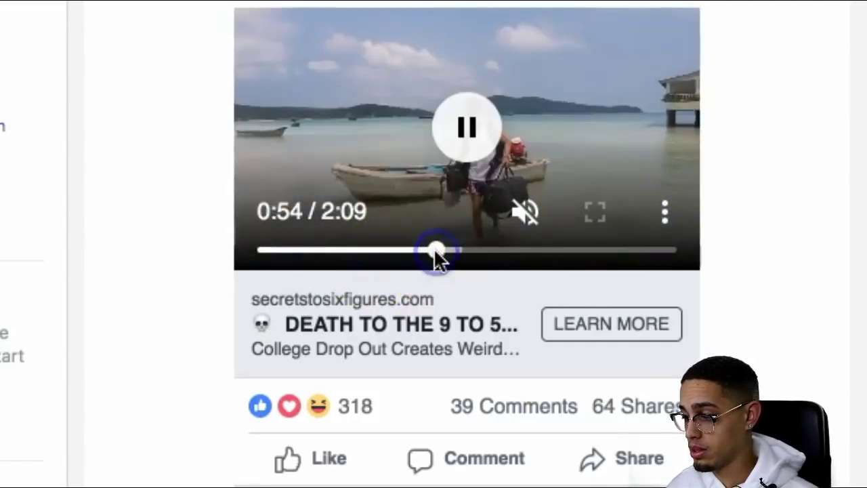
pyautogui.click(505, 252)
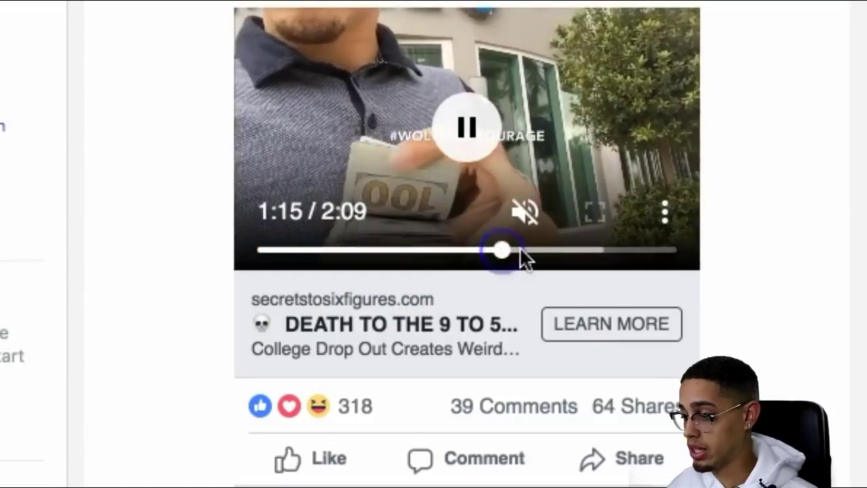
pyautogui.click(578, 252)
pyautogui.click(614, 252)
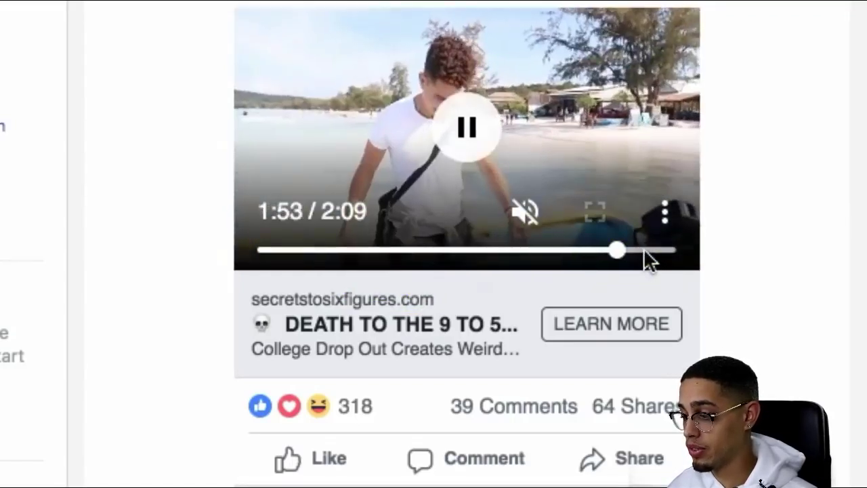
pyautogui.click(644, 250)
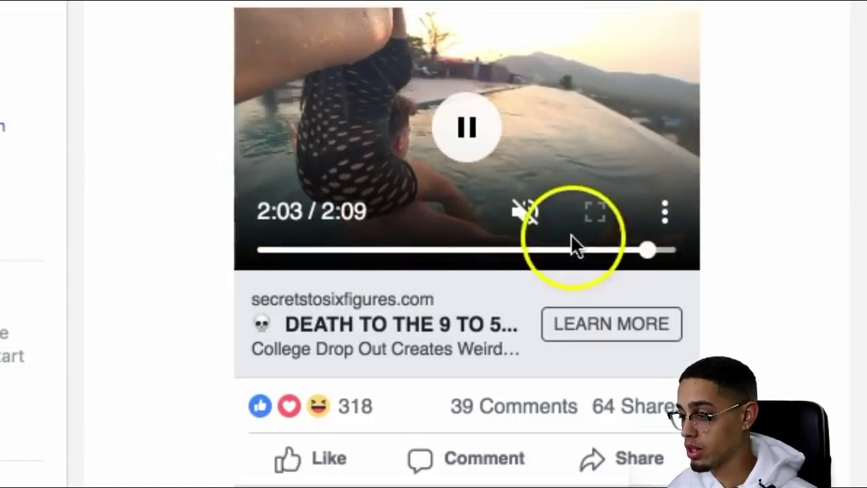
pyautogui.click(468, 136)
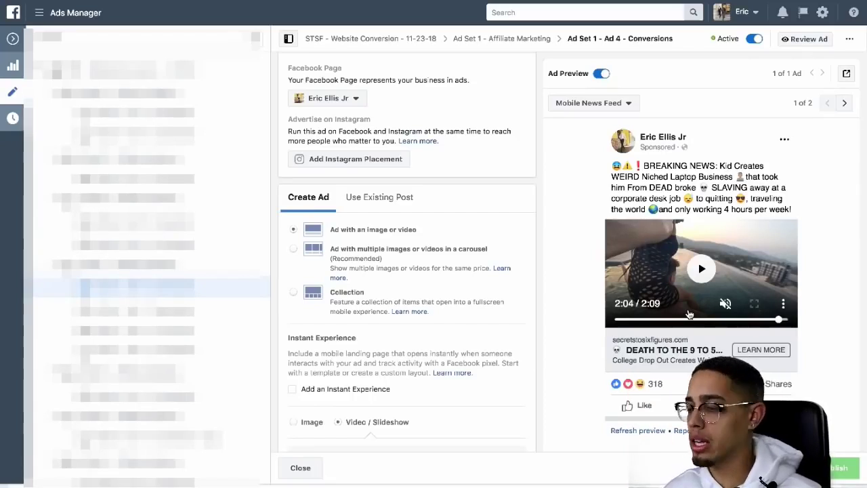
# Return to the ads table and examine the ad's click-through rate, link click costs, landing page views and checkouts initiated
pyautogui.click(13, 40)
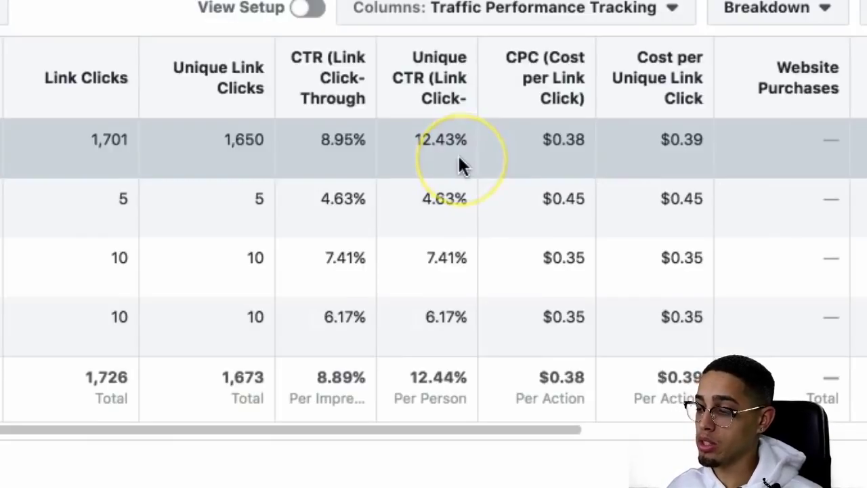
pyautogui.hscroll(2, 461, 165)
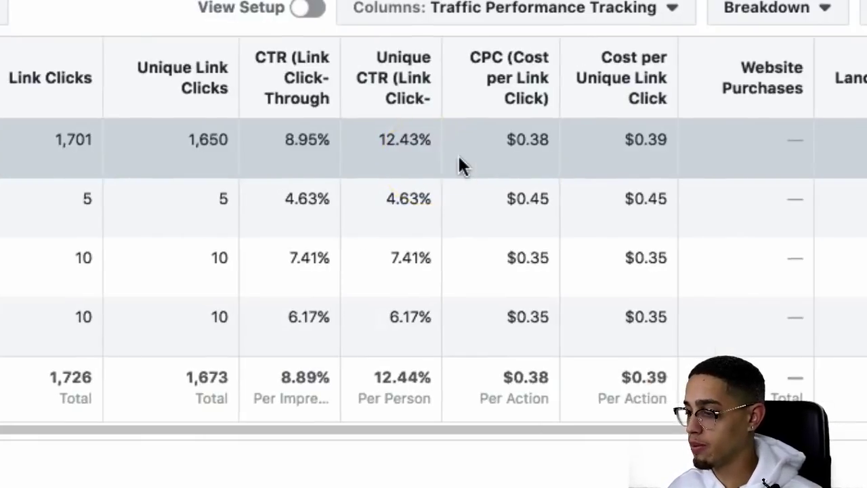
pyautogui.hscroll(1, 510, 162)
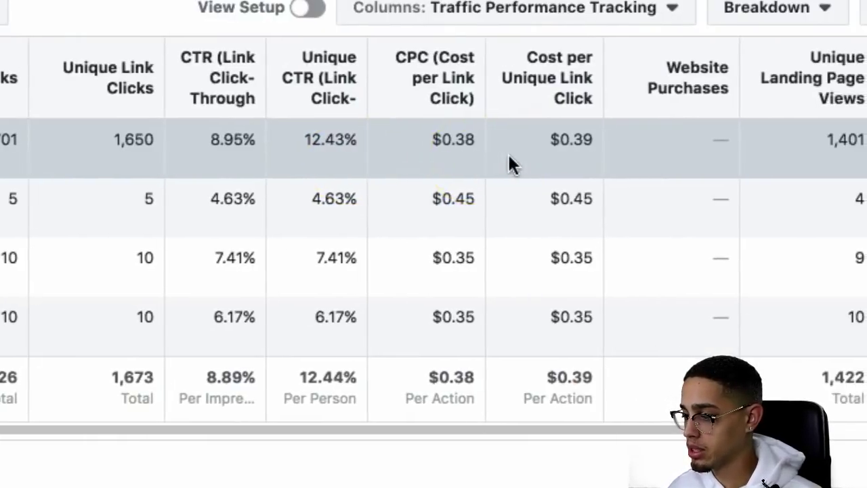
pyautogui.hscroll(4, 510, 162)
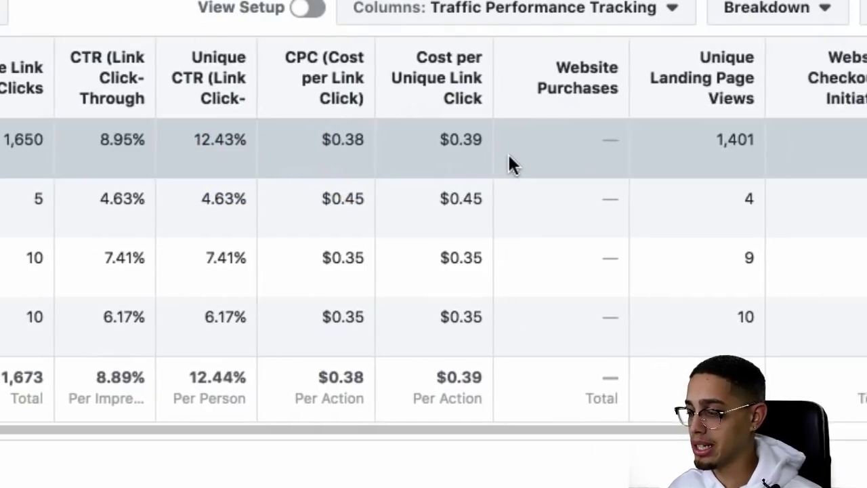
pyautogui.hscroll(8, 509, 163)
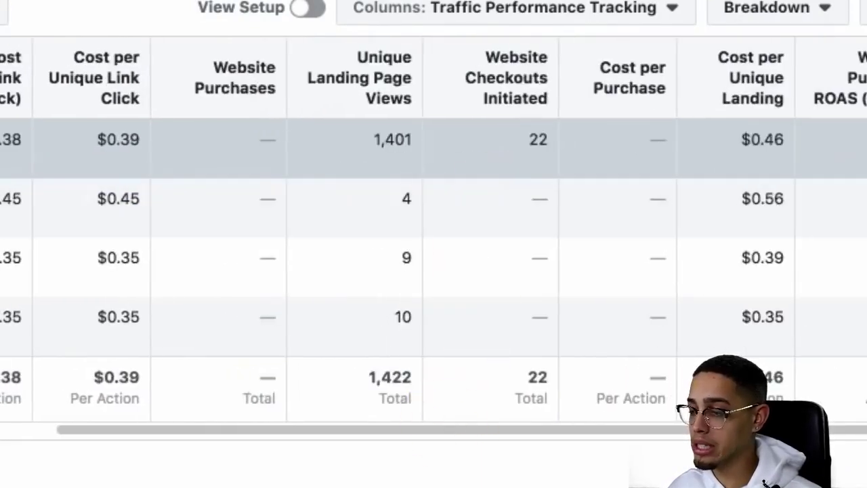